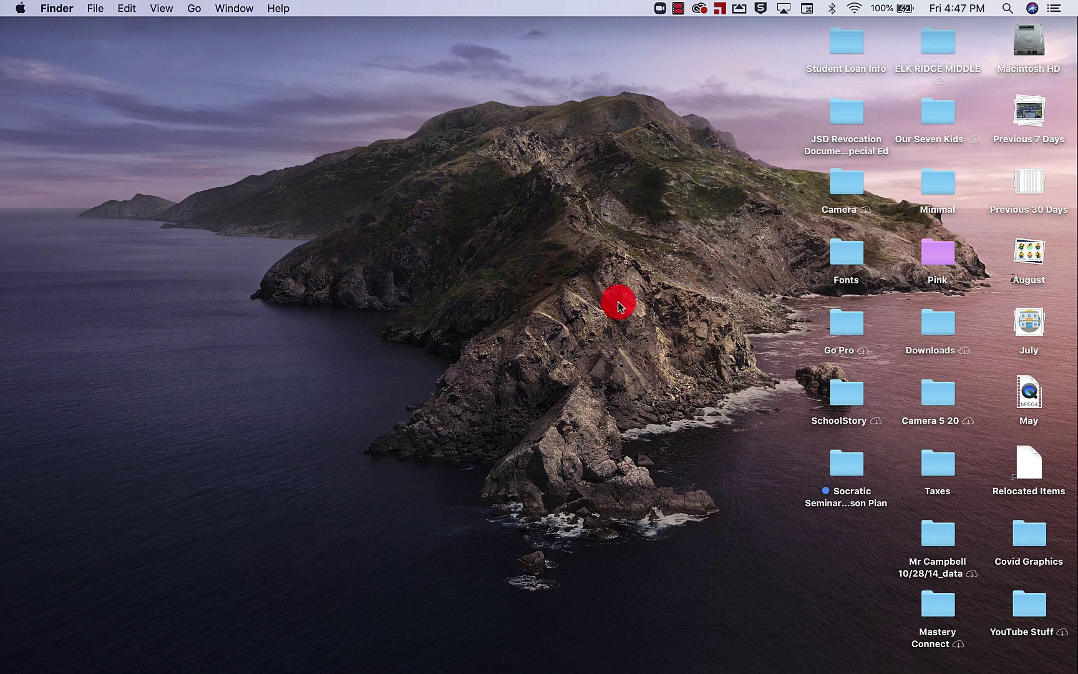
- Launch the Zoom home window from the Dock, then return to Chrome's Zoom settings page
mouse_move(461, 670)
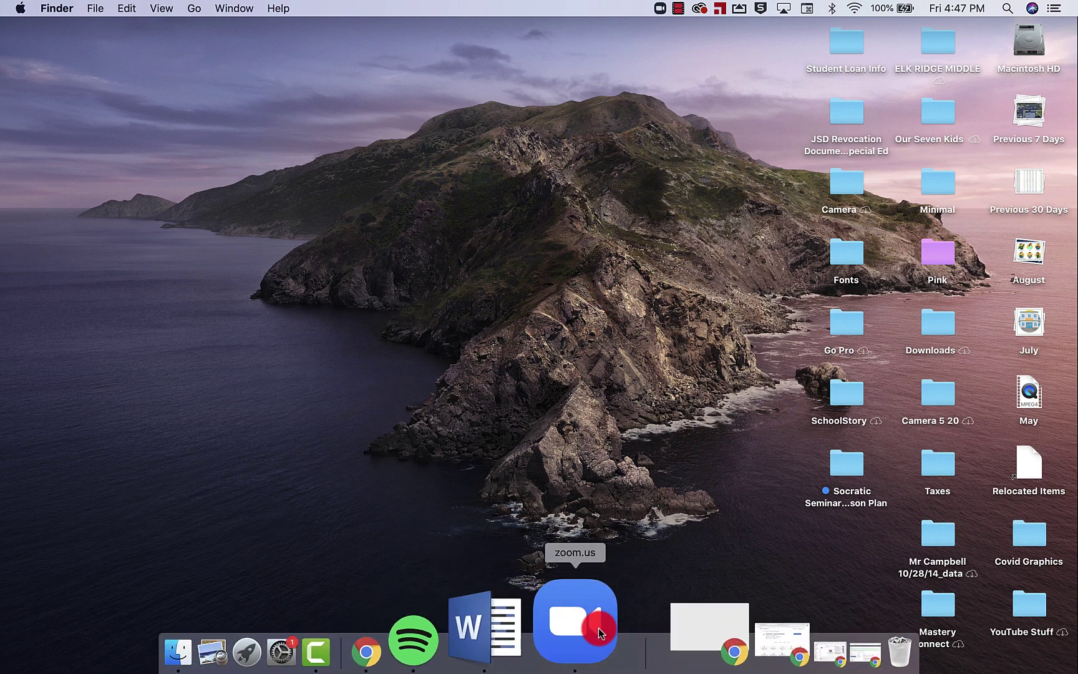
left_click(599, 627)
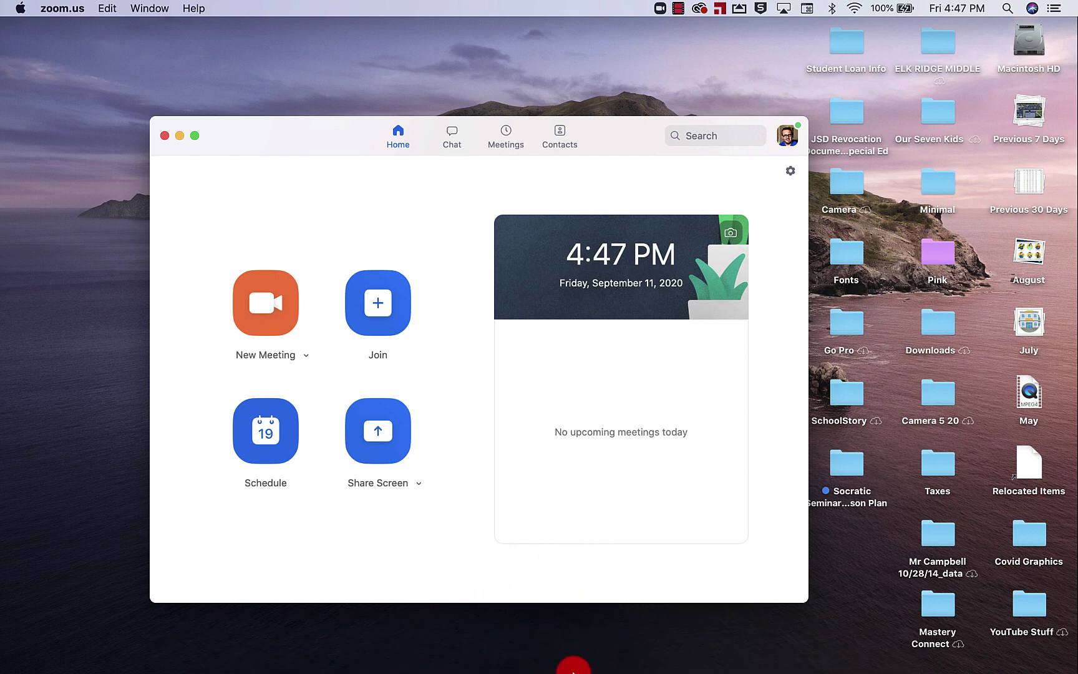
mouse_move(586, 662)
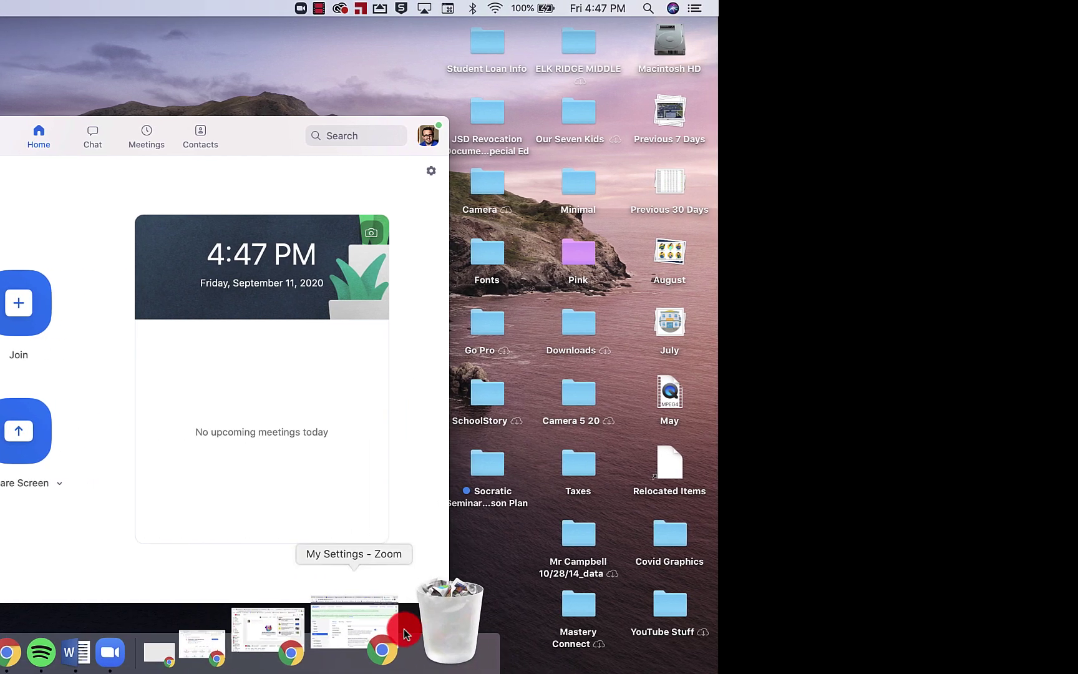
left_click(721, 630)
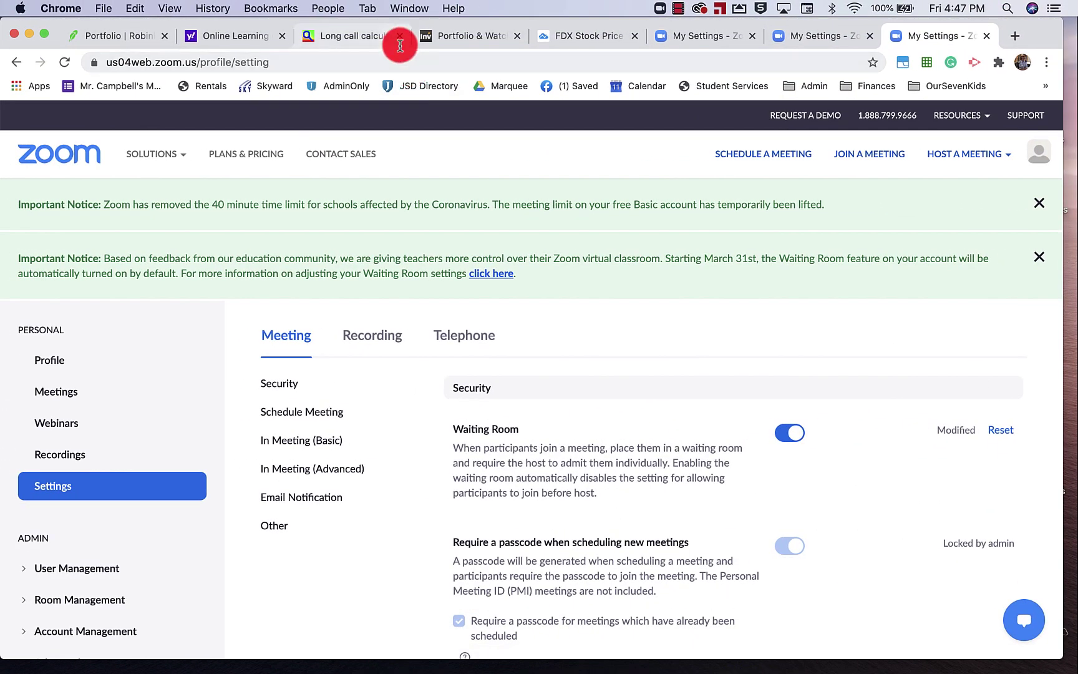
- Search for zoom.us in Chrome and open the Zoom homepage from the results
left_click(348, 63)
type("zoom.uw")
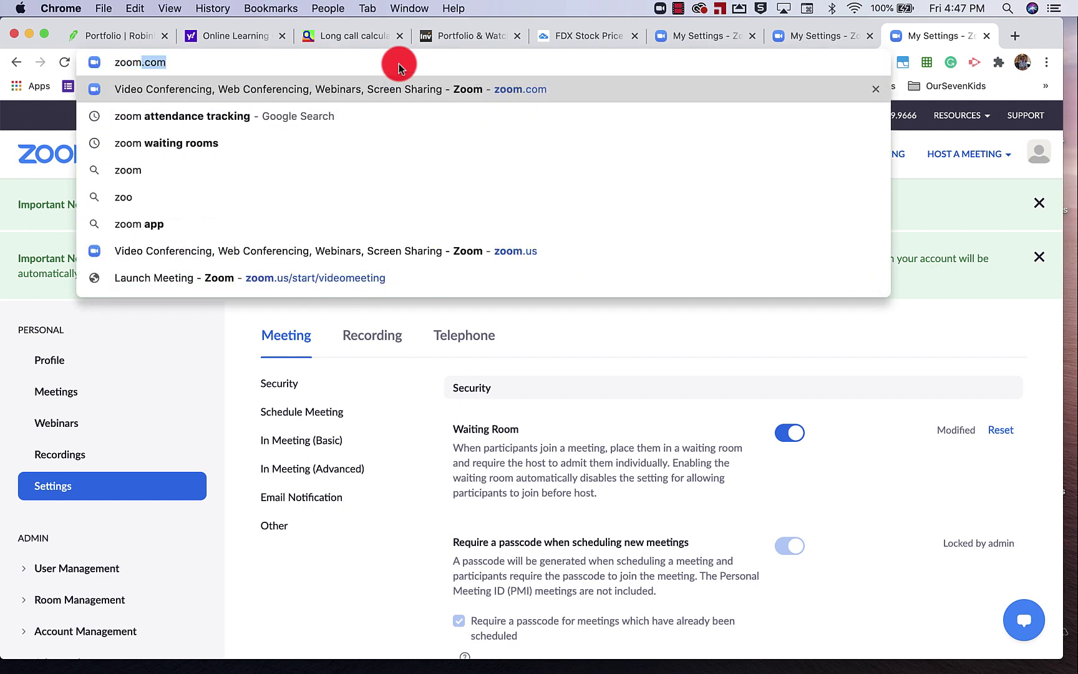
key("Return")
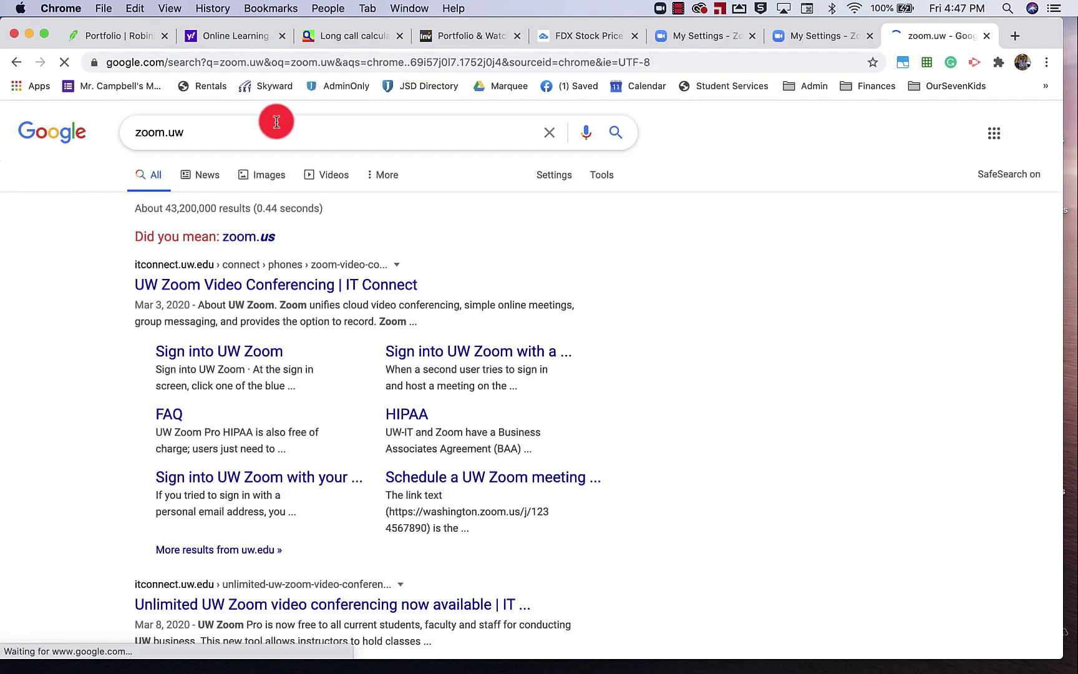
left_click(193, 134)
key("BackSpace")
type("s")
key("Return")
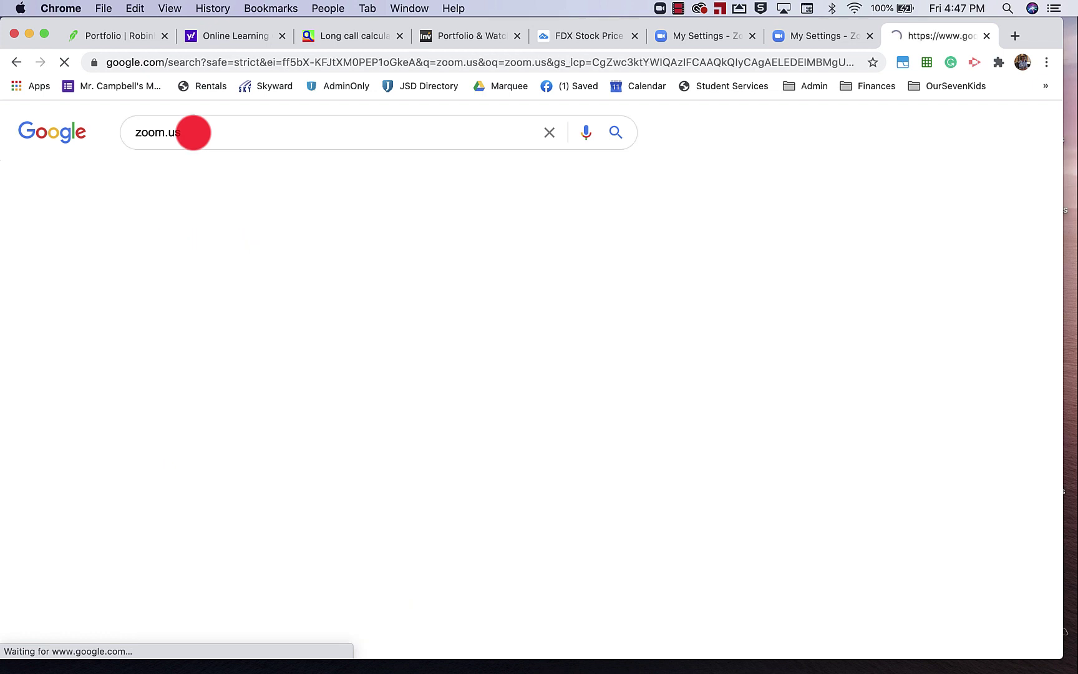
left_click(206, 259)
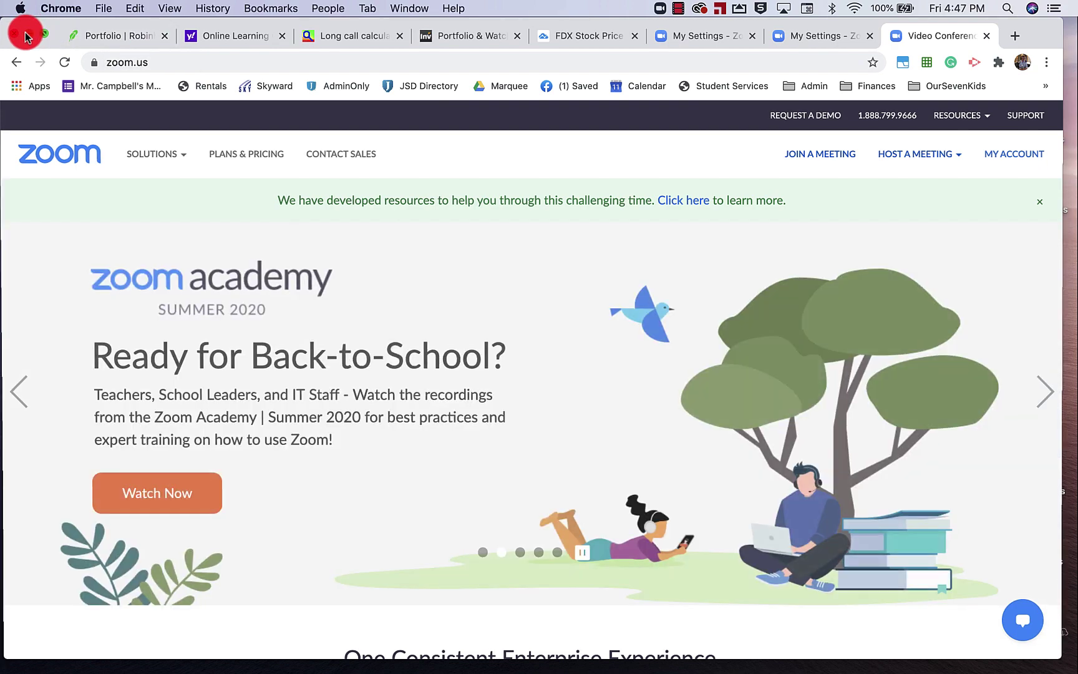
- Minimize Chrome and reposition the revealed Zoom home window
left_click(25, 34)
left_click_drag(317, 134, 370, 64)
left_click(421, 363)
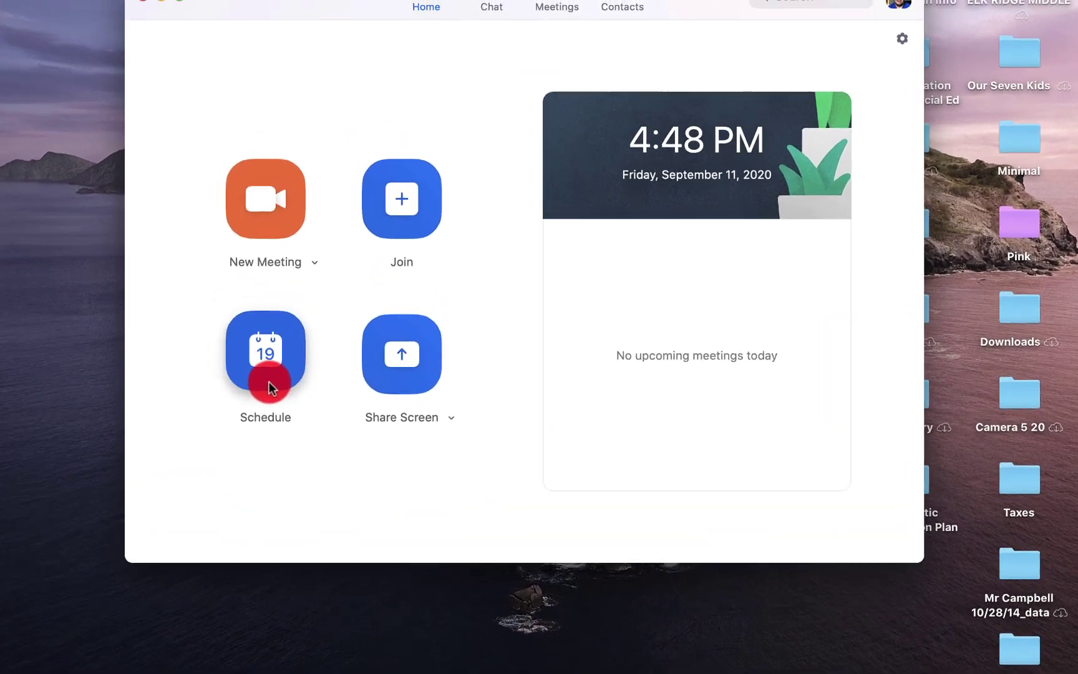
- Start scheduling a new meeting from the Zoom Home tab
left_click(269, 382)
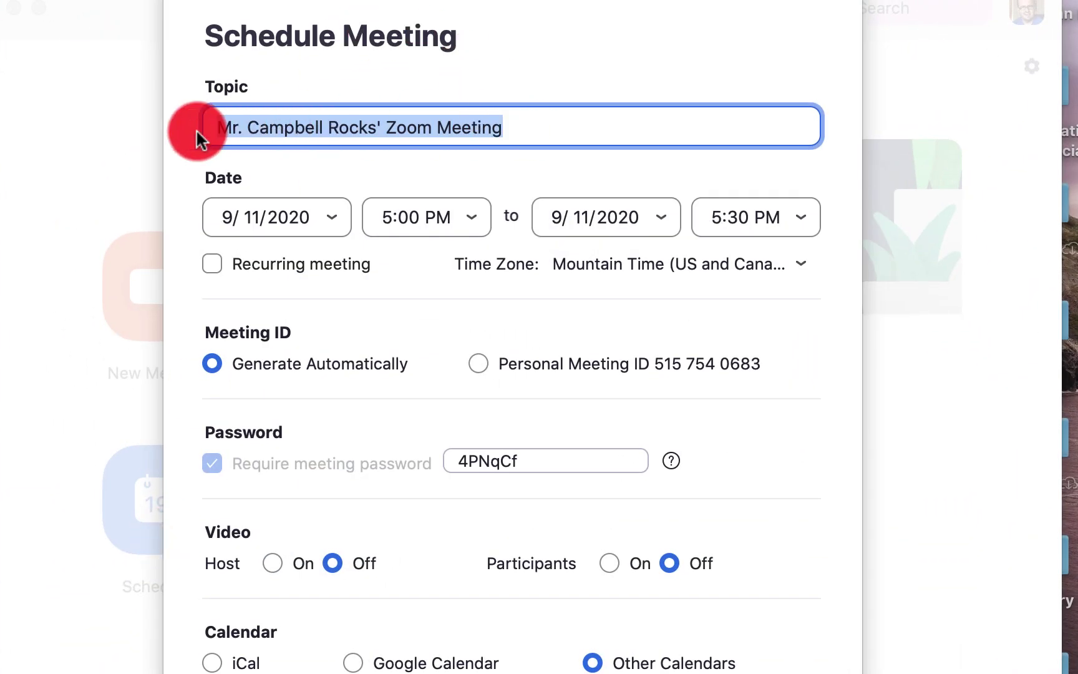
- Change the meeting topic to the host's name followed by "PTC meeting Room"
key("BackSpace")
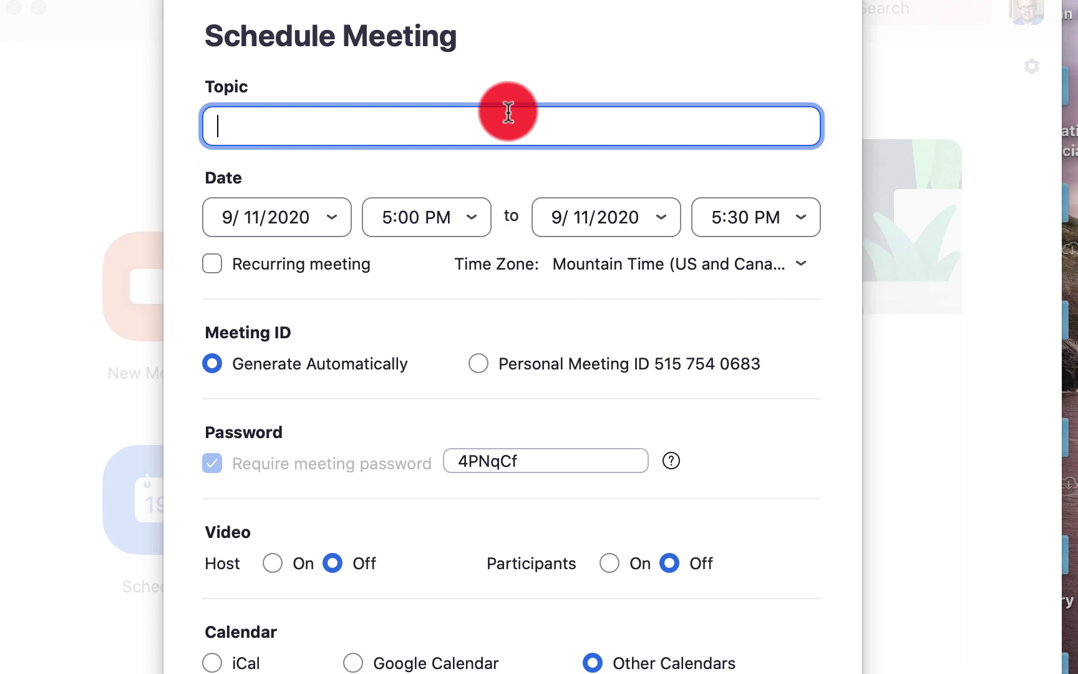
type("Mr. Campbe")
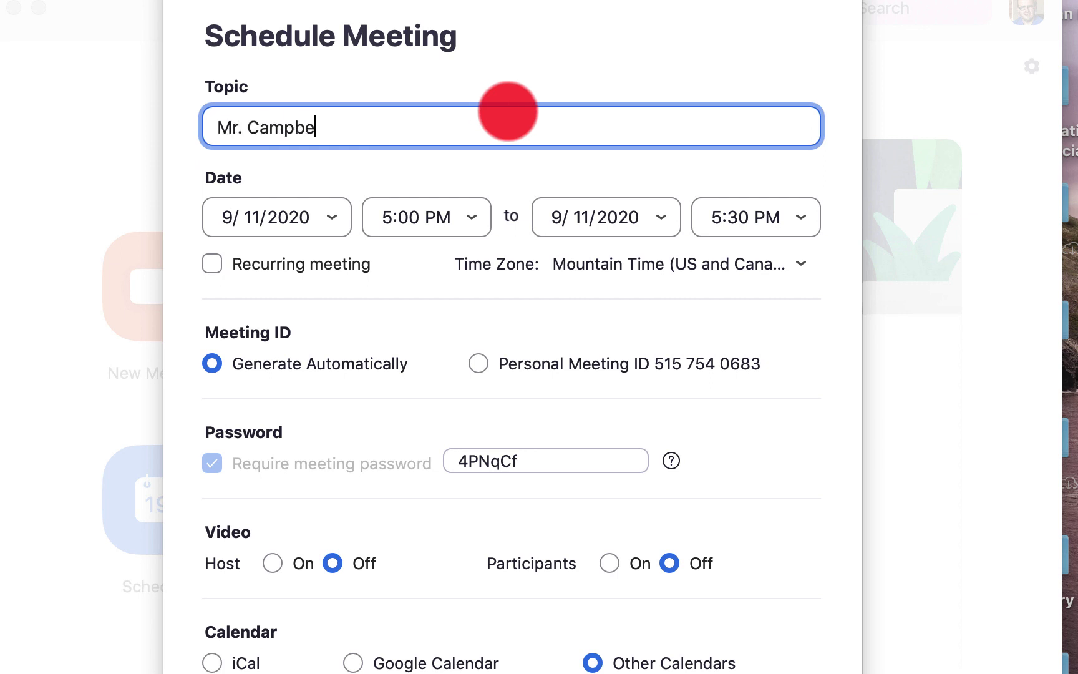
type("\"s")
key("BackSpace")
key("BackSpace")
type(";;")
key("BackSpace")
key("BackSpace")
type("ll's PTC meeting Room")
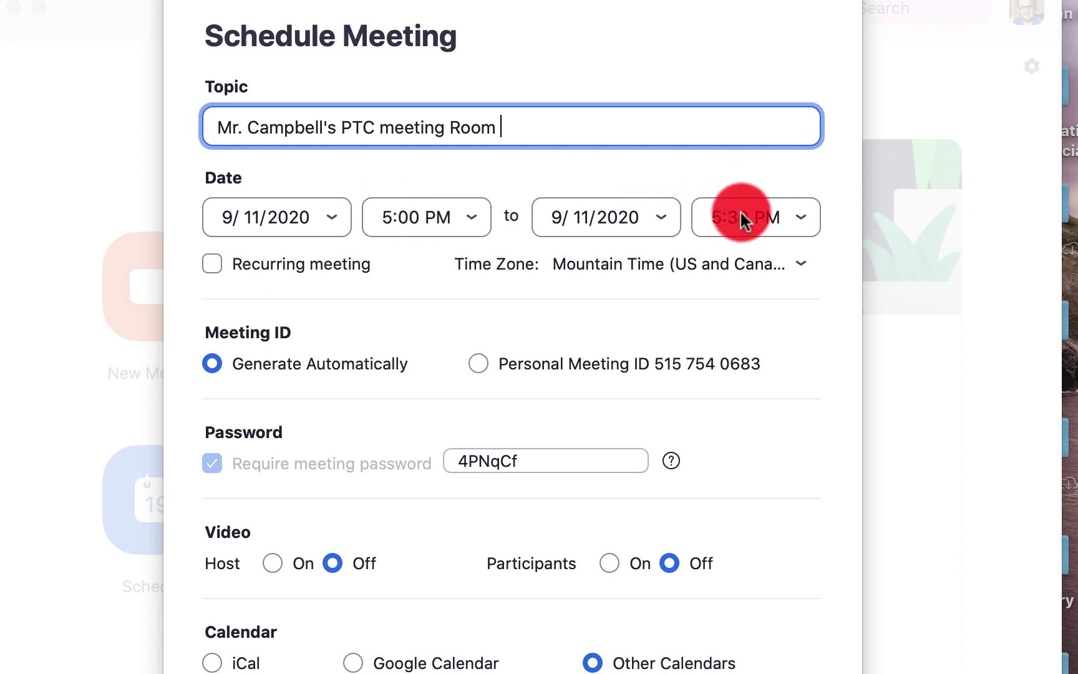
- Set the meeting date to 9/23/2020, 5:00–5:30 PM, keeping Mountain Time (US and Canada)
left_click(252, 218)
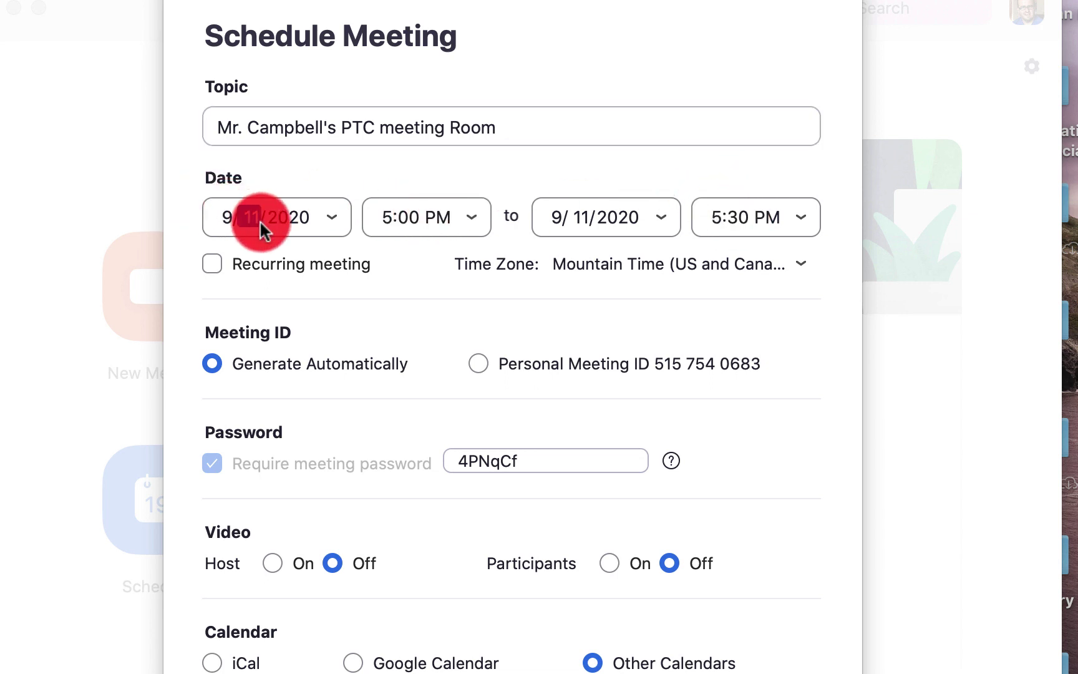
left_click(328, 218)
left_click(298, 358)
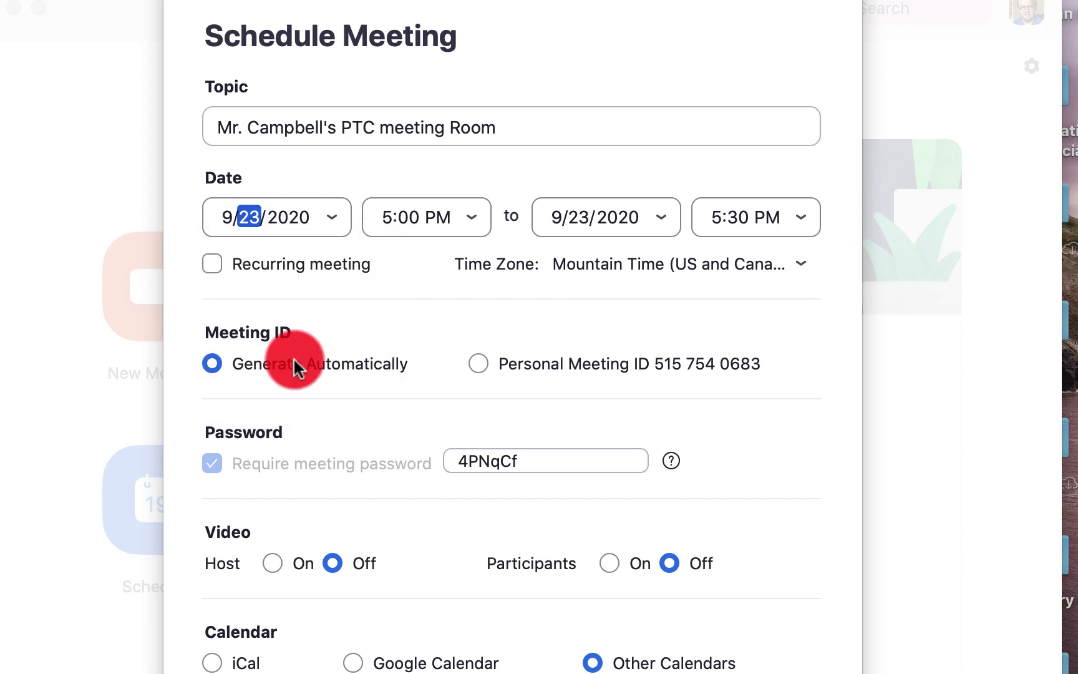
left_click(764, 219)
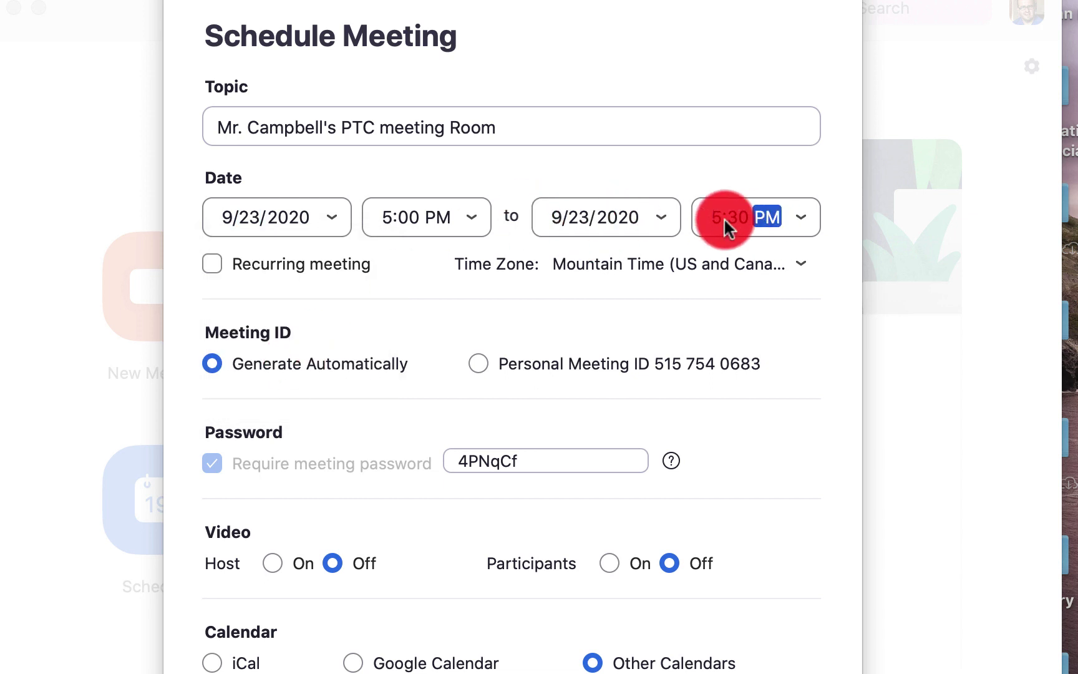
left_click(801, 259)
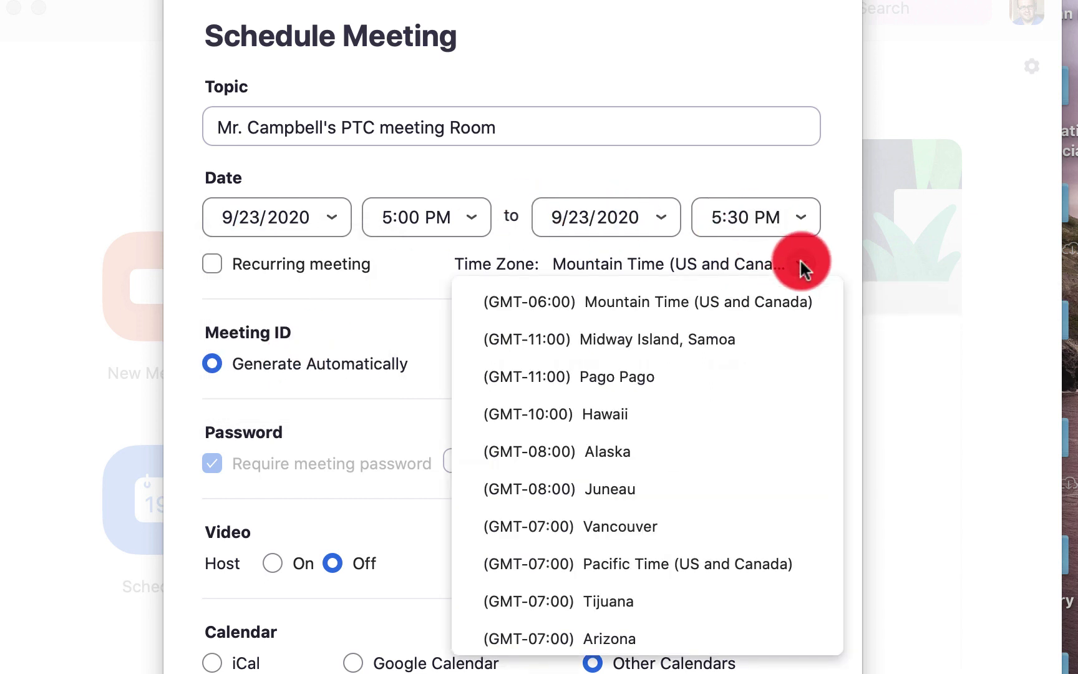
left_click(673, 301)
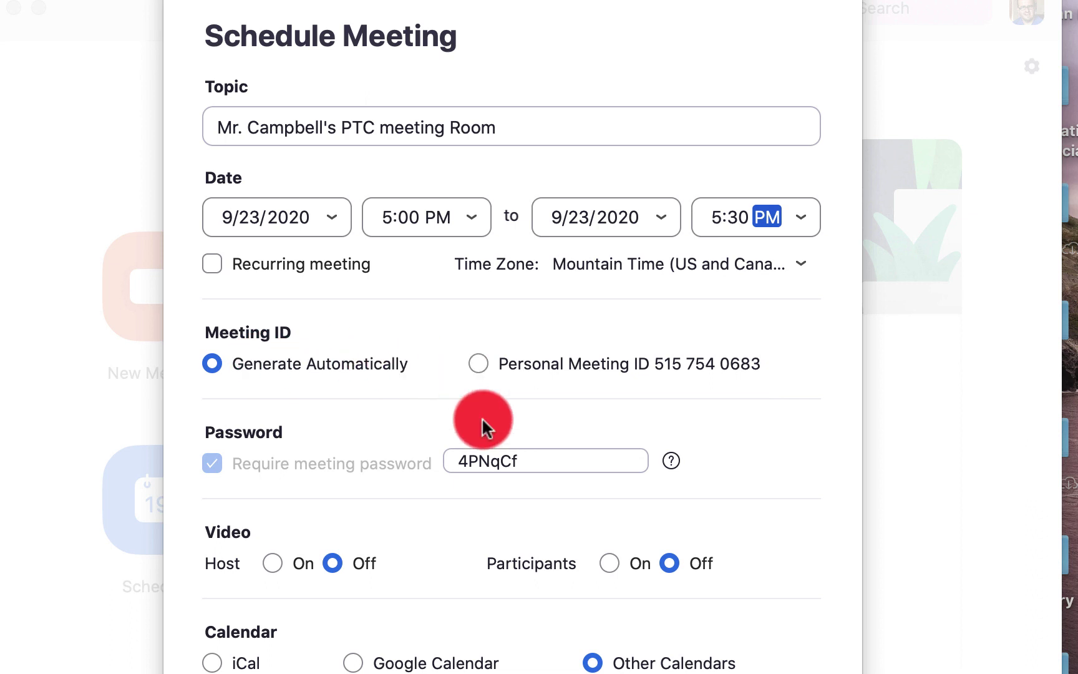
- Turn host video On and expand Advanced Options, with Enable Waiting Room checked
left_click(273, 564)
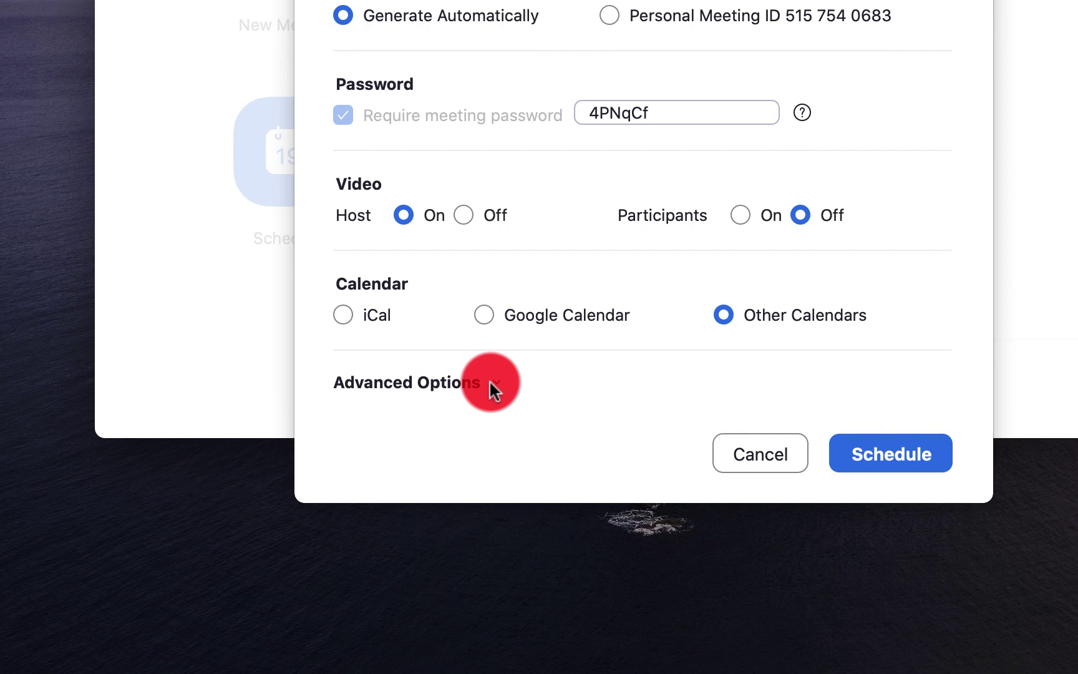
left_click(491, 382)
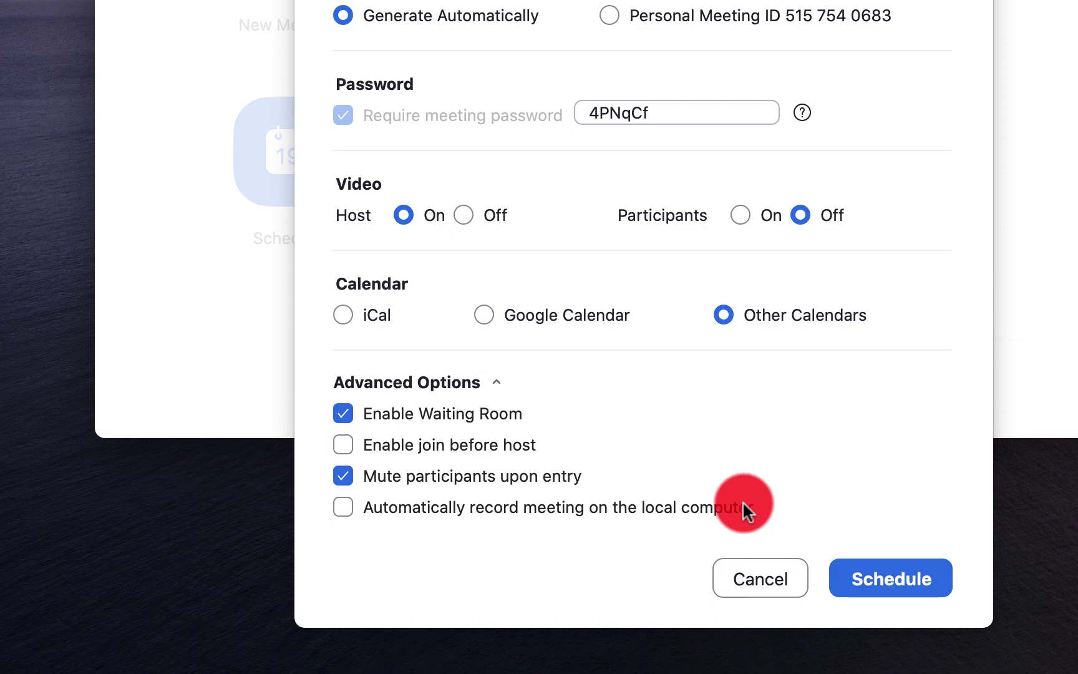
- Schedule the PTC meeting for Sep 23, 2020 at 5:00 PM to show its invitation
left_click(811, 578)
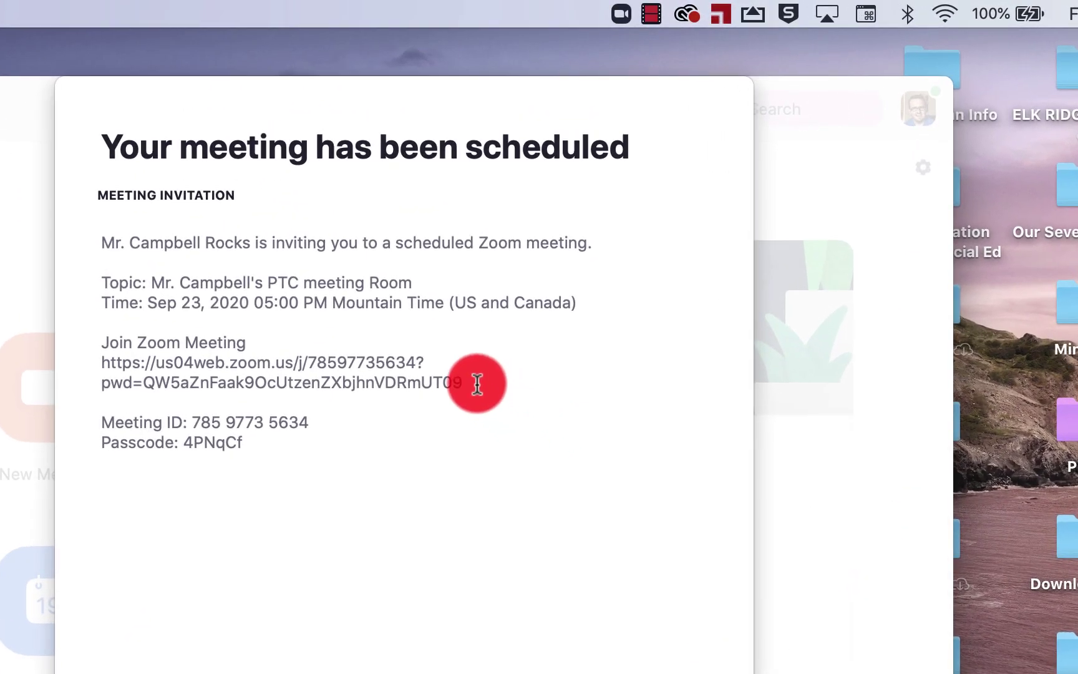
- Highlight the invitation's join link, then enlarge the waiting-room example image in Chrome
left_click_drag(571, 228, 424, 204)
left_click_drag(230, 340, 98, 367)
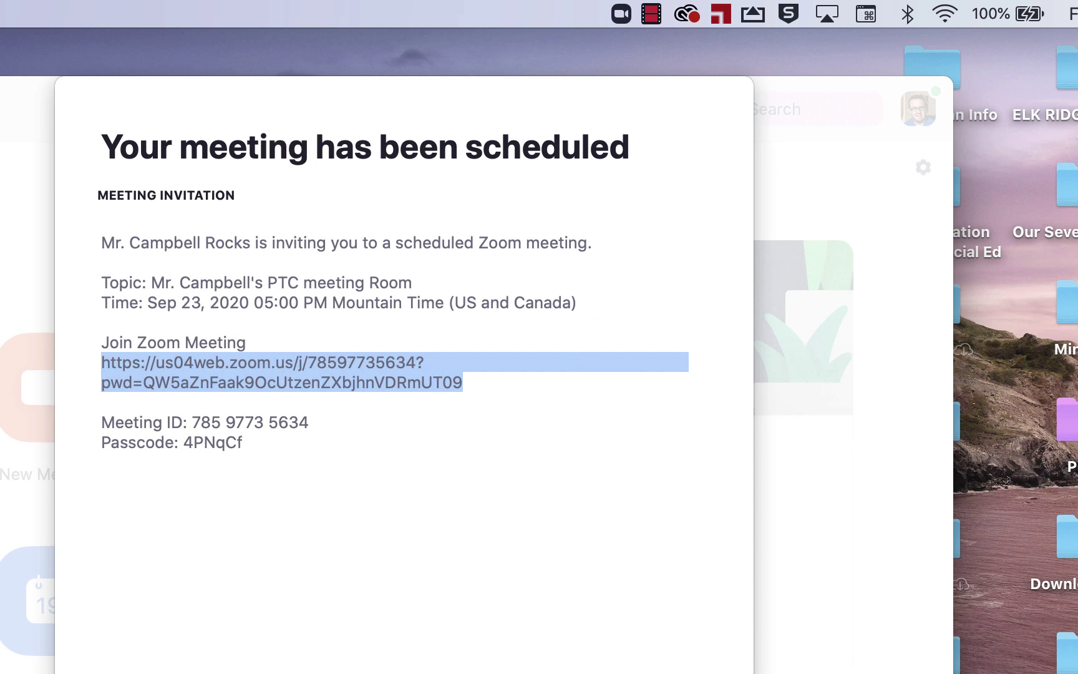
left_click(613, 440)
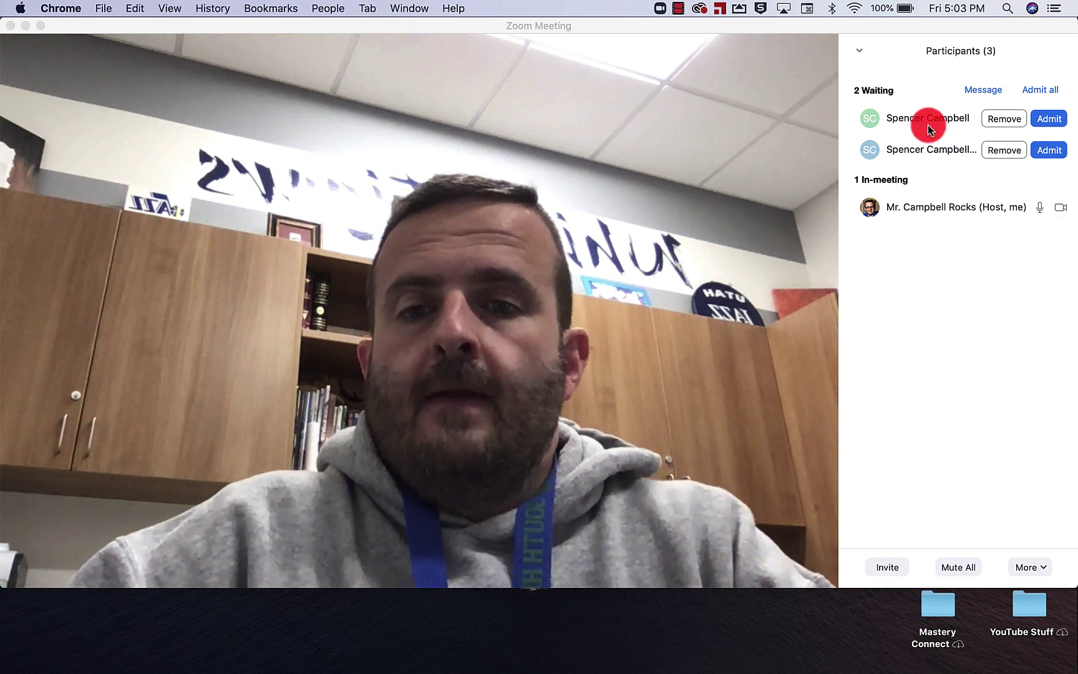
- Admit the first waiting parent, leaving one participant still in the waiting room
mouse_move(826, 238)
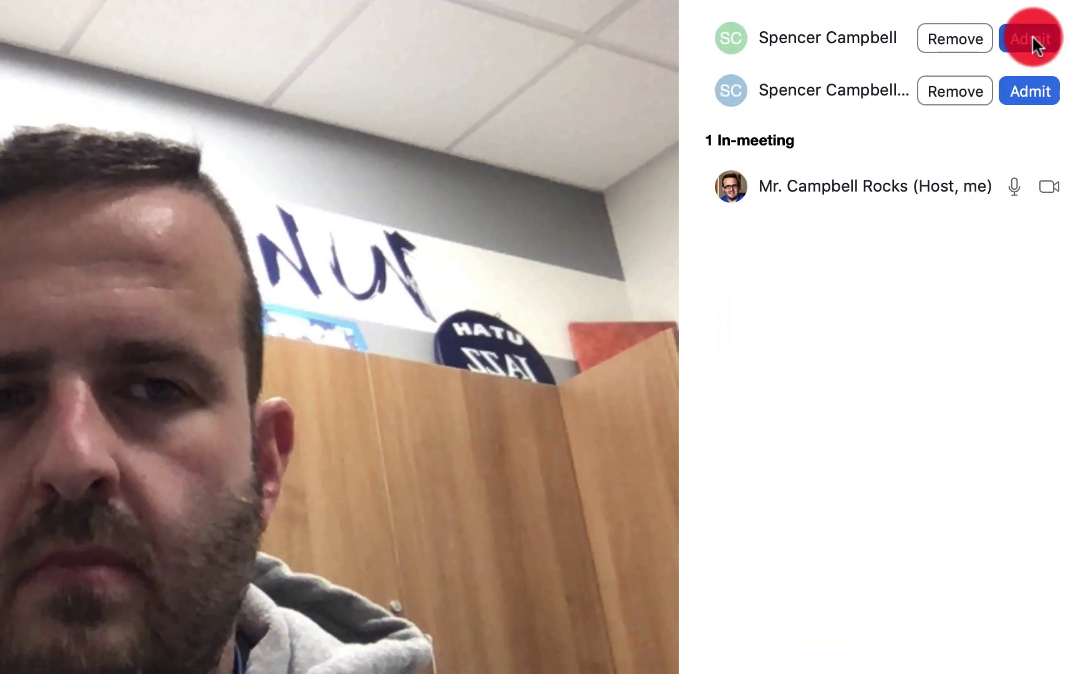
left_click(1032, 37)
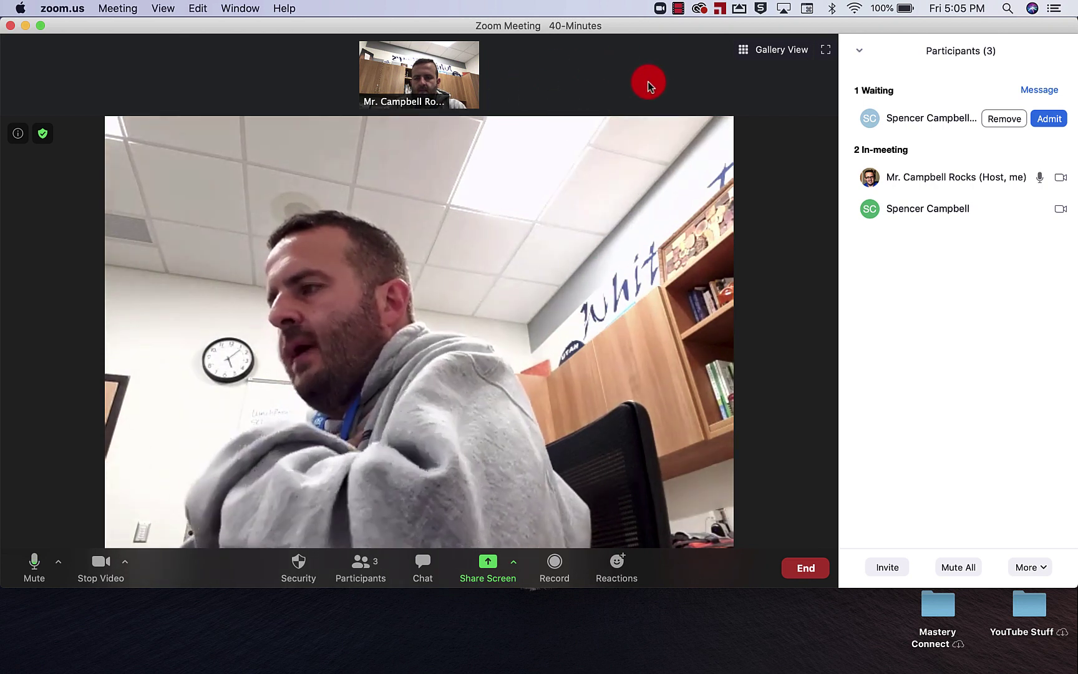
- Start a chat to Everyone in the Waiting Room and show the recipient list
left_click(1039, 90)
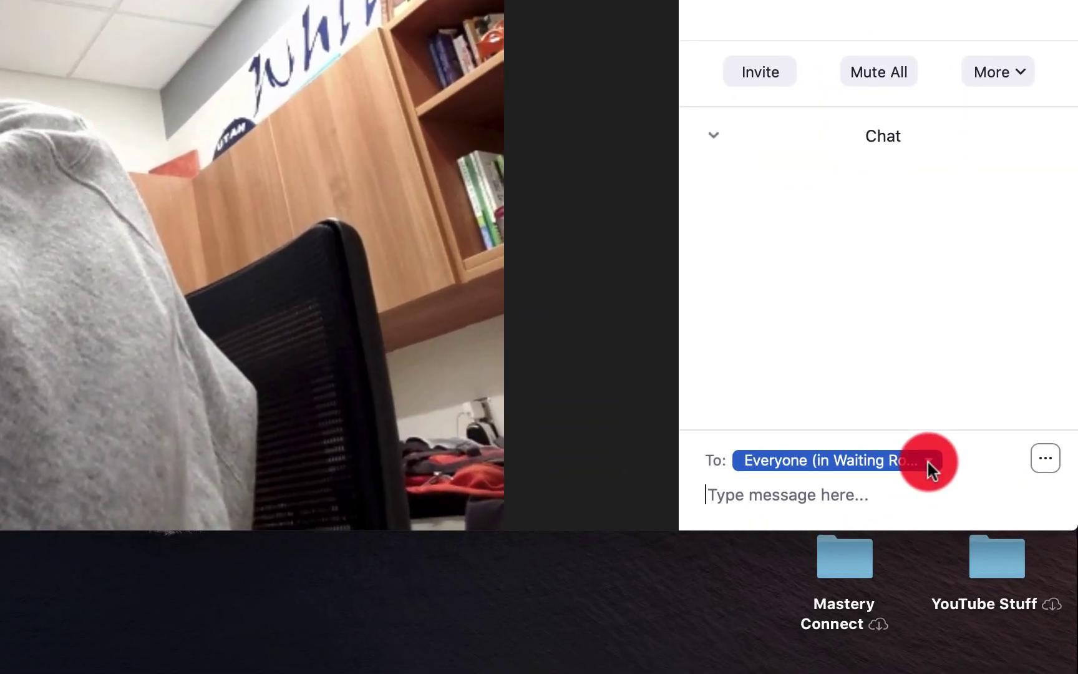
left_click(952, 503)
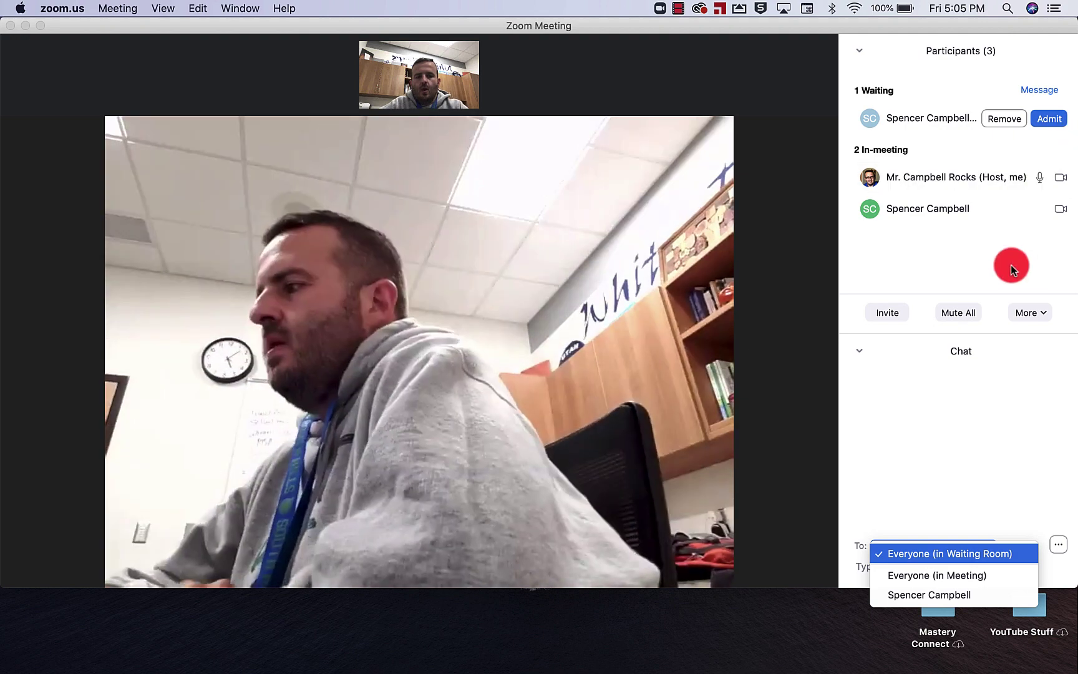
- Wait until the participant list shows only the host in the meeting and one person waiting
mouse_move(800, 326)
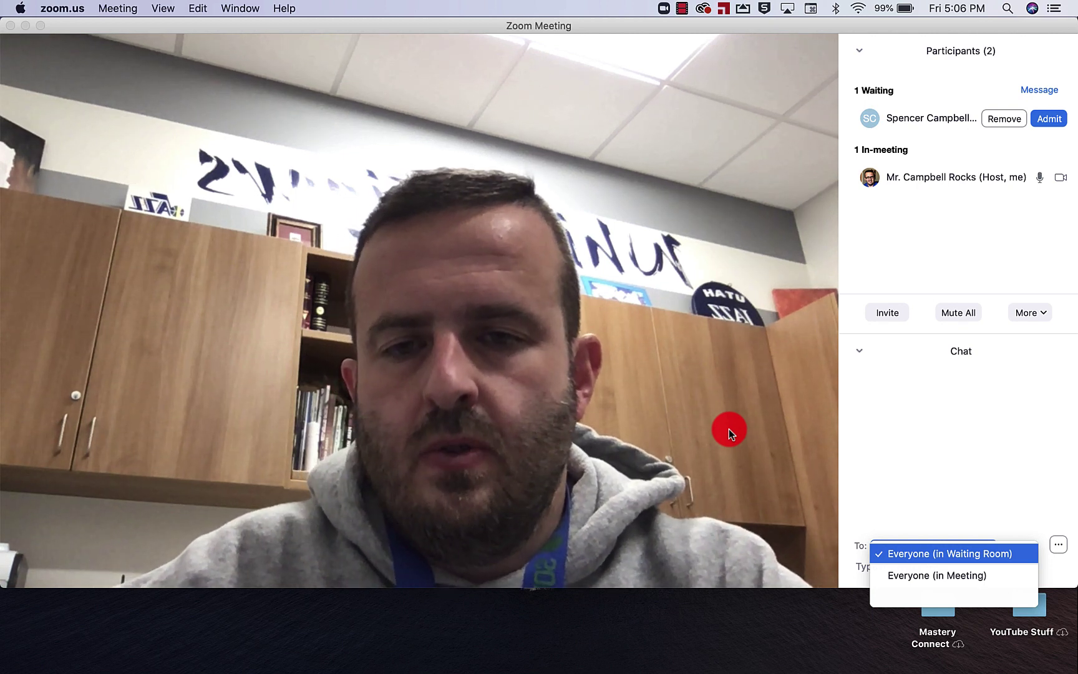
mouse_move(733, 411)
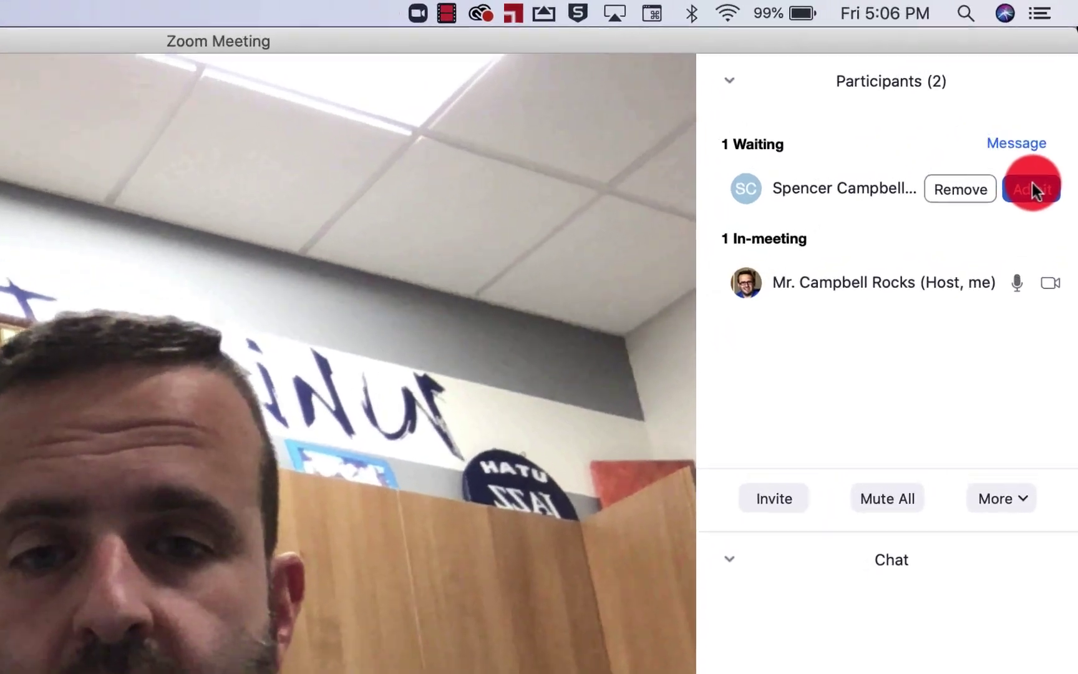
- Admit the waiting parent's iPad, bringing the meeting to two participants
left_click(1033, 186)
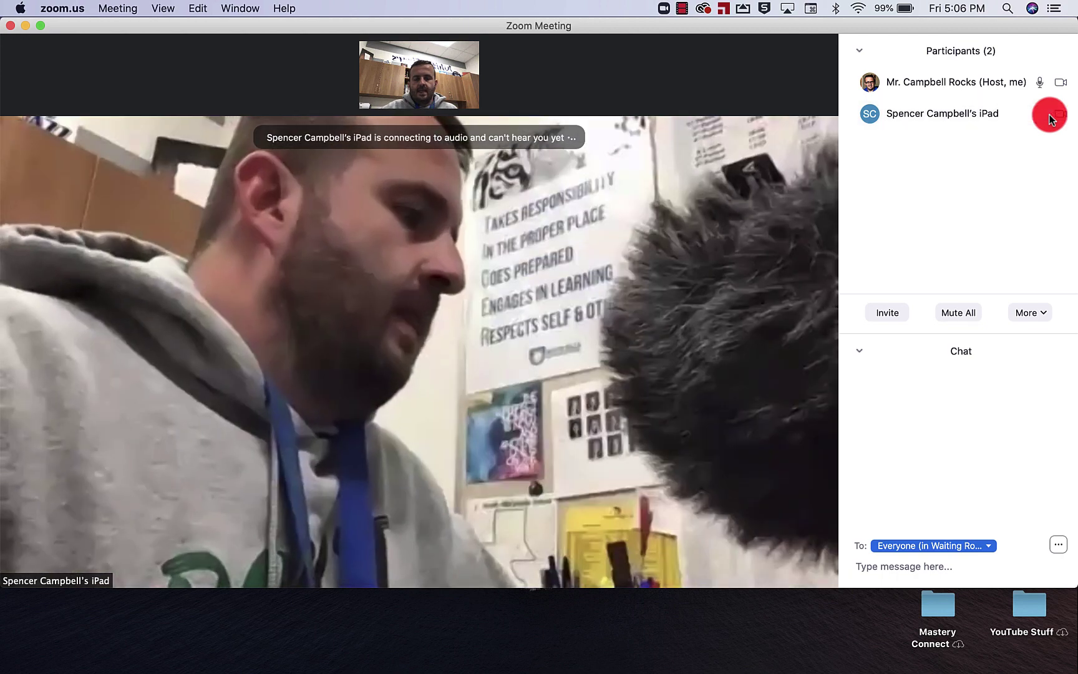
mouse_move(1050, 118)
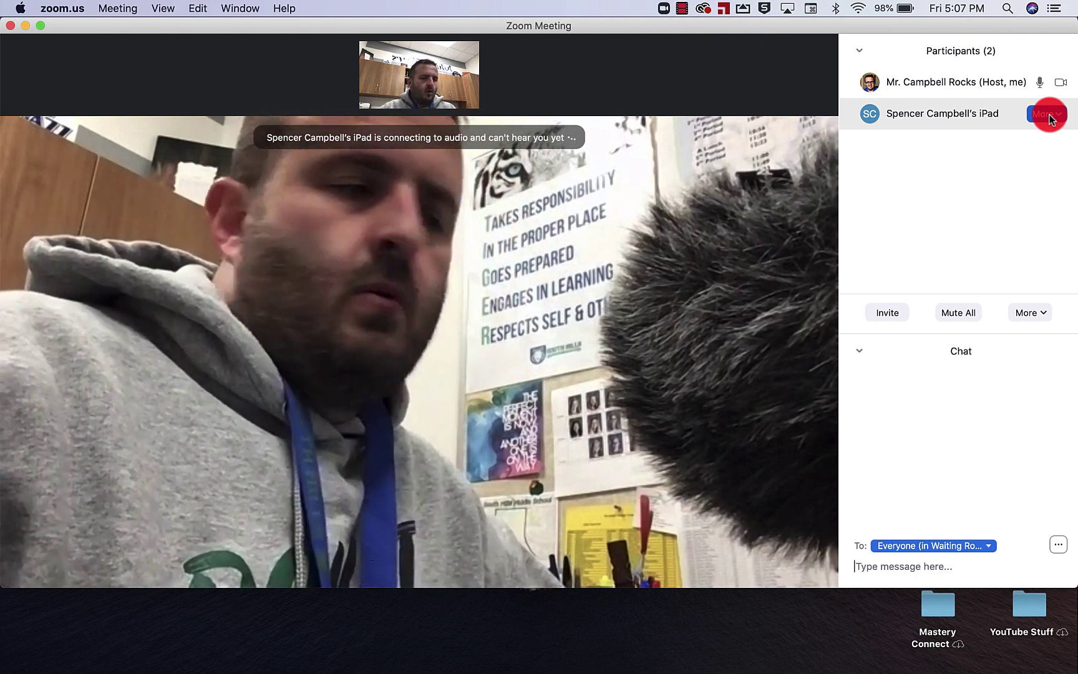
- Remove the iPad participant via More > Remove and confirm it cannot rejoin
left_click(1050, 116)
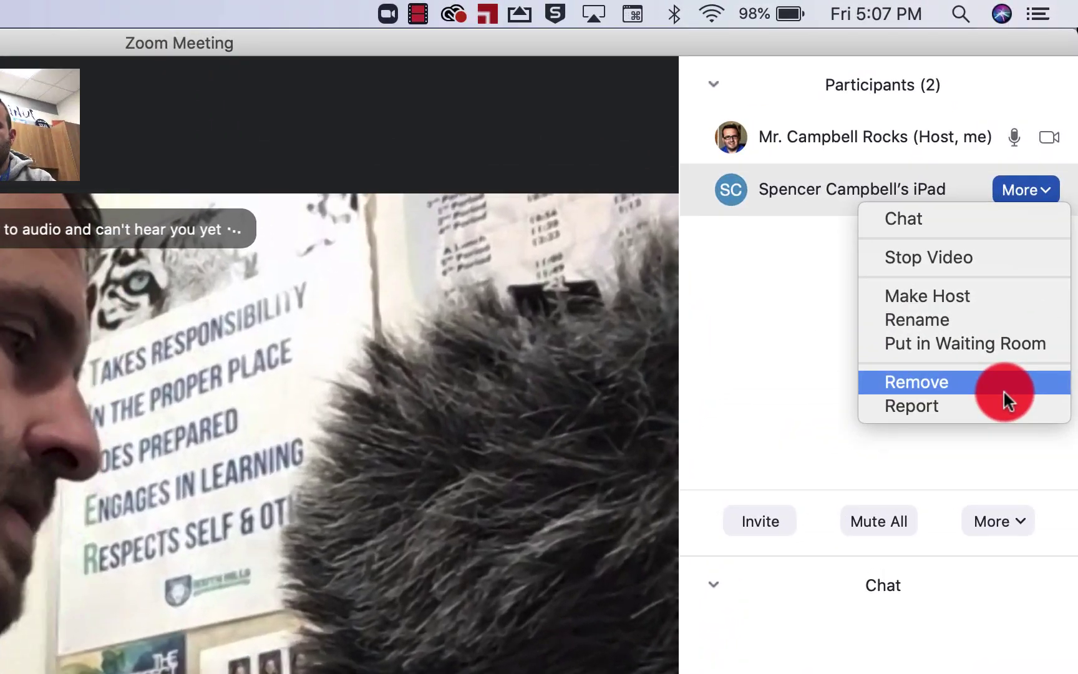
left_click(977, 384)
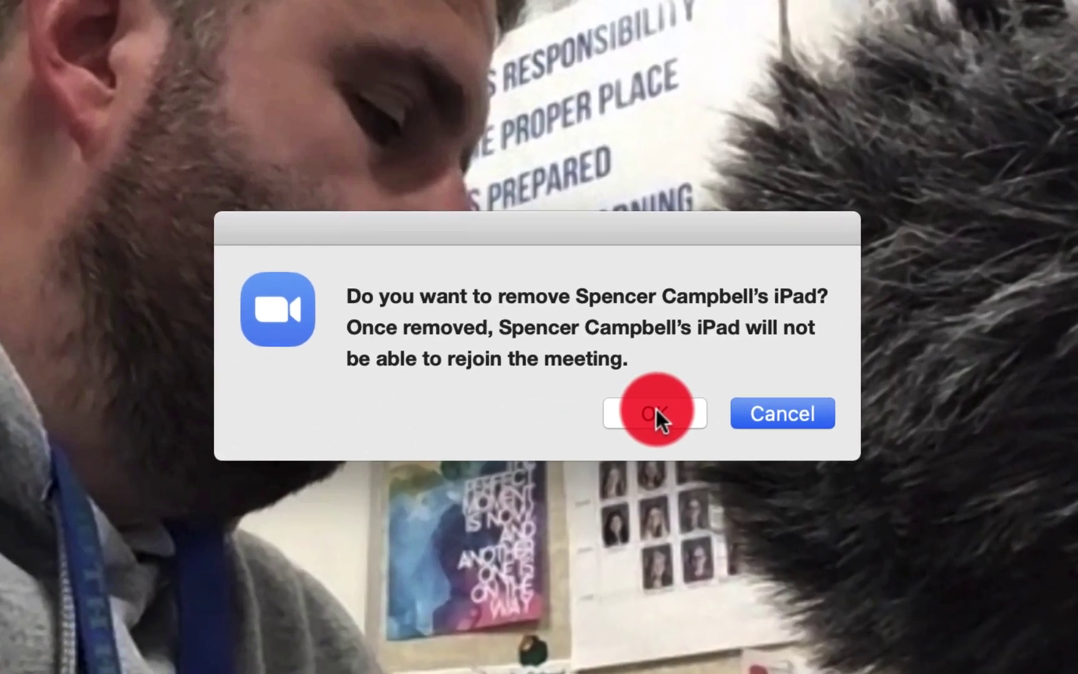
left_click(272, 619)
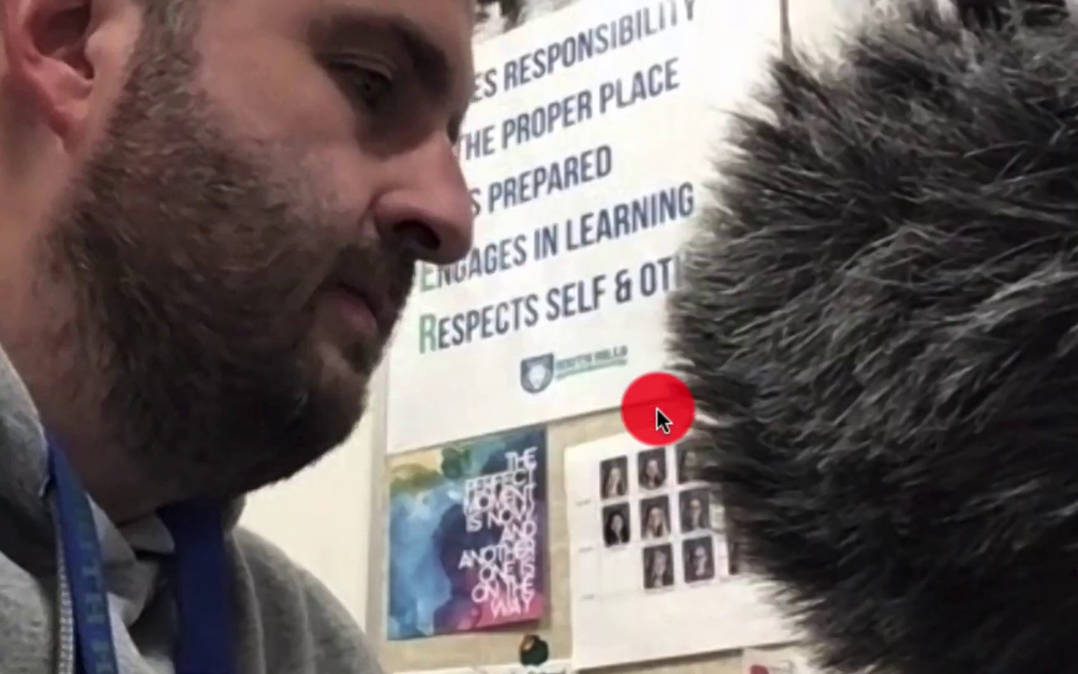